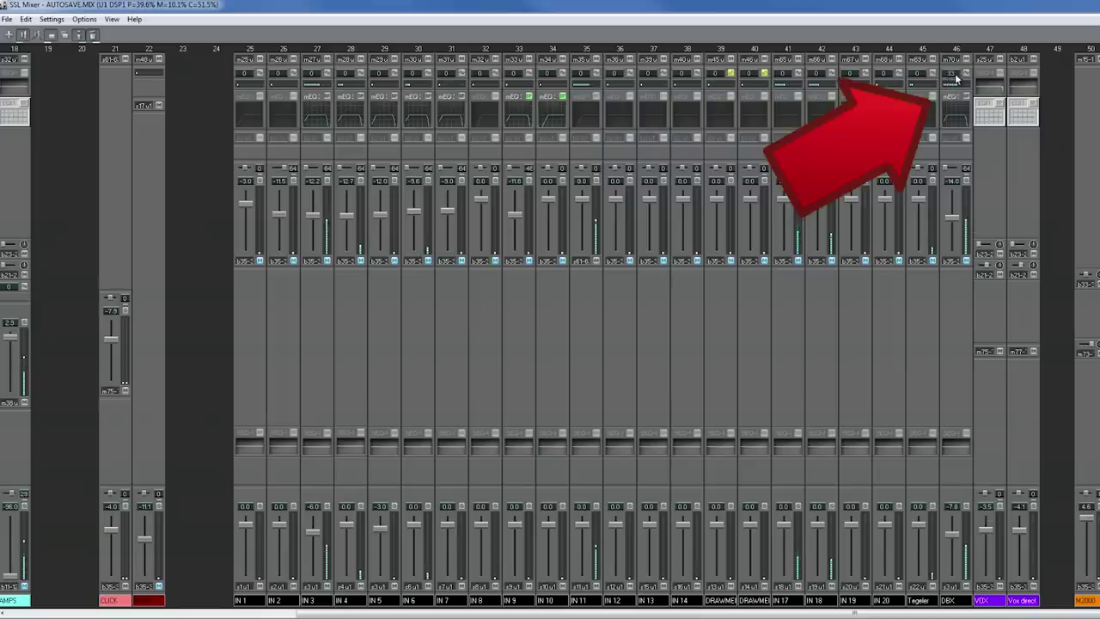
- Try several sample delay values, including 10, on the DBX channel
{"action": "double_click", "coordinate": [951, 79]}
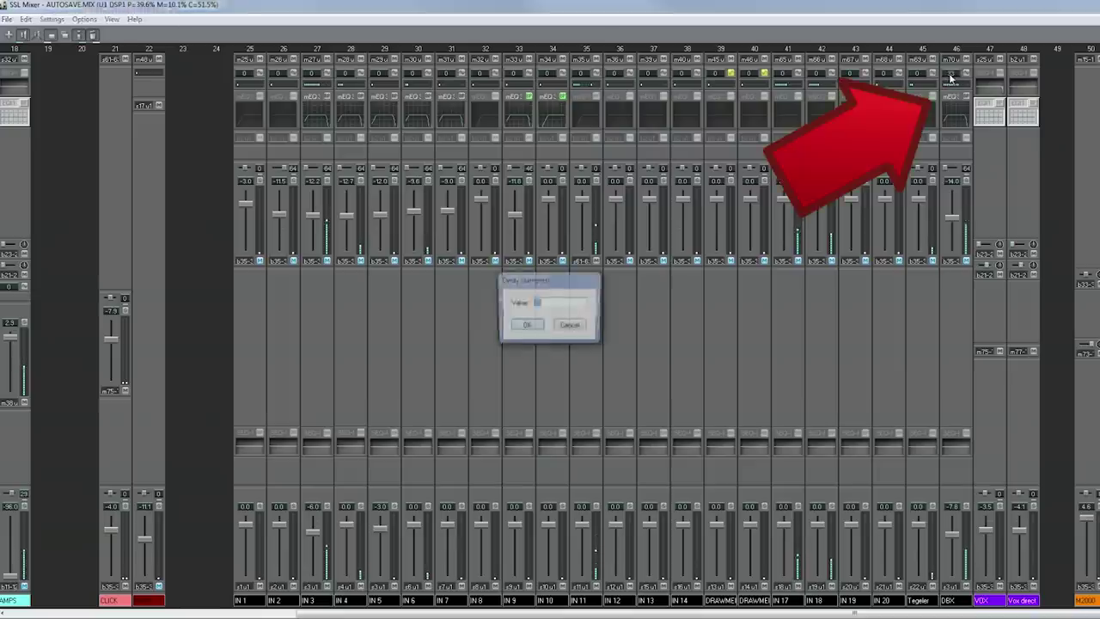
{"action": "key", "text": "Return"}
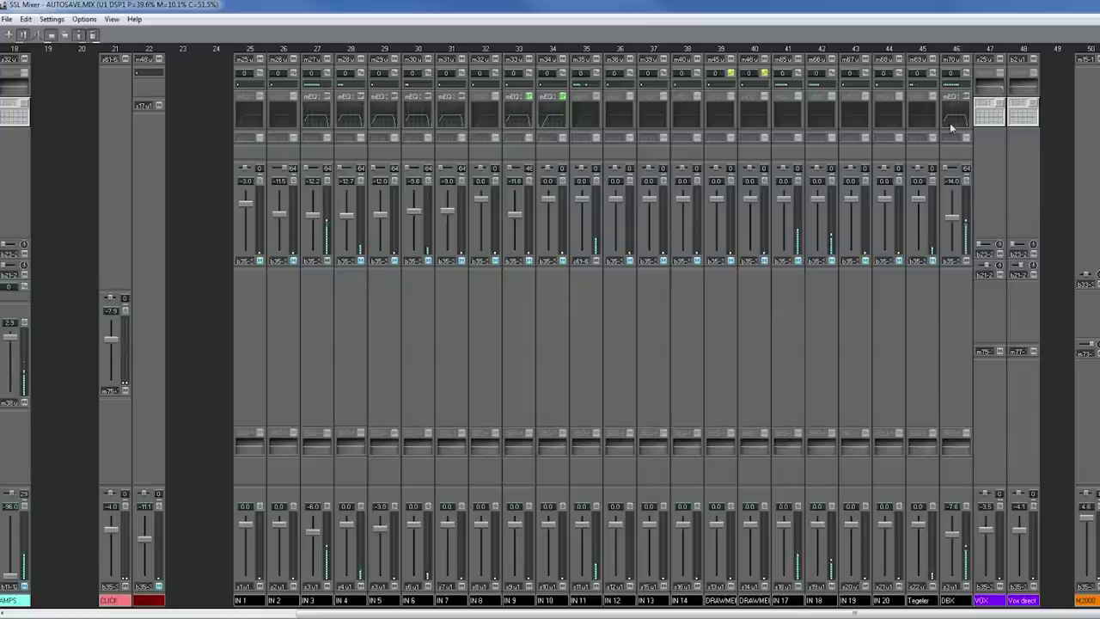
{"action": "left_click", "coordinate": [957, 75]}
{"action": "key", "text": "Return"}
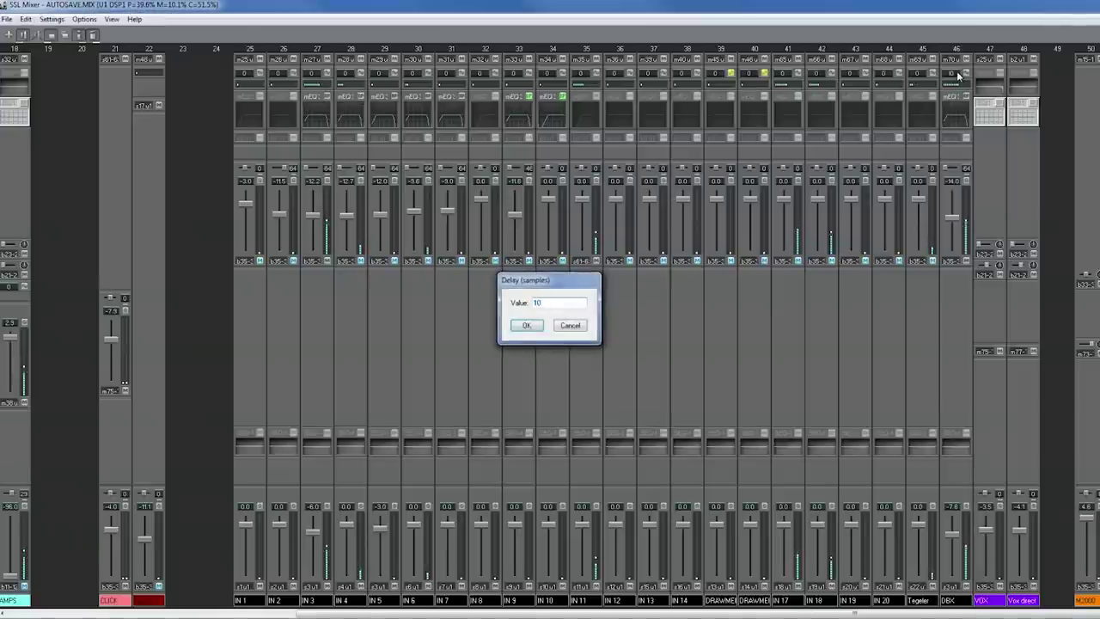
{"action": "left_click", "coordinate": [952, 76]}
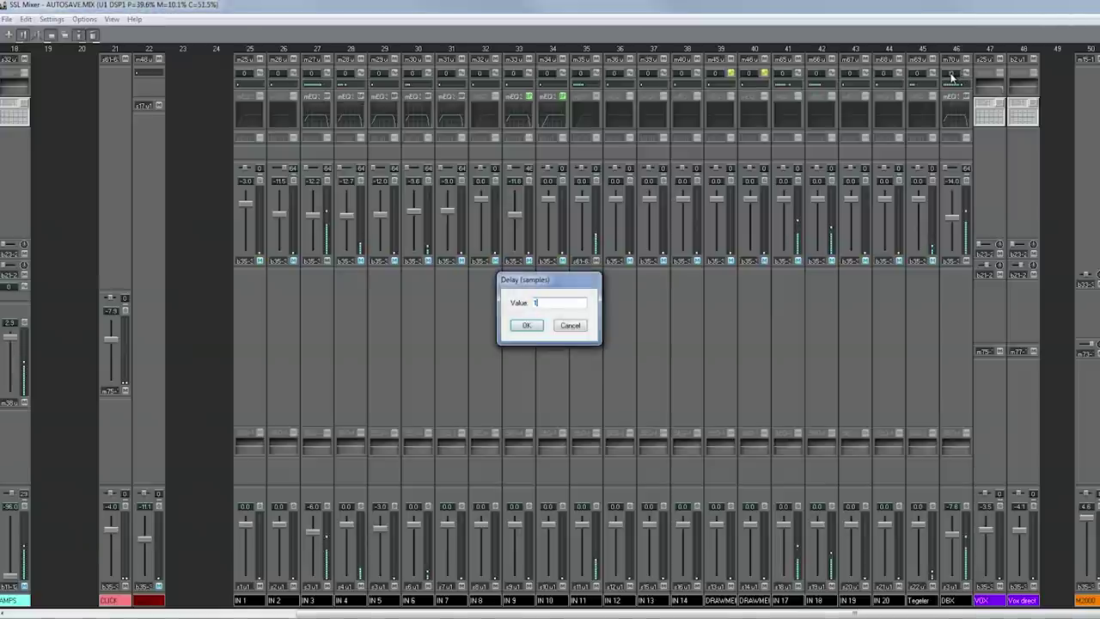
{"action": "key", "text": "Return"}
{"action": "left_click", "coordinate": [952, 76]}
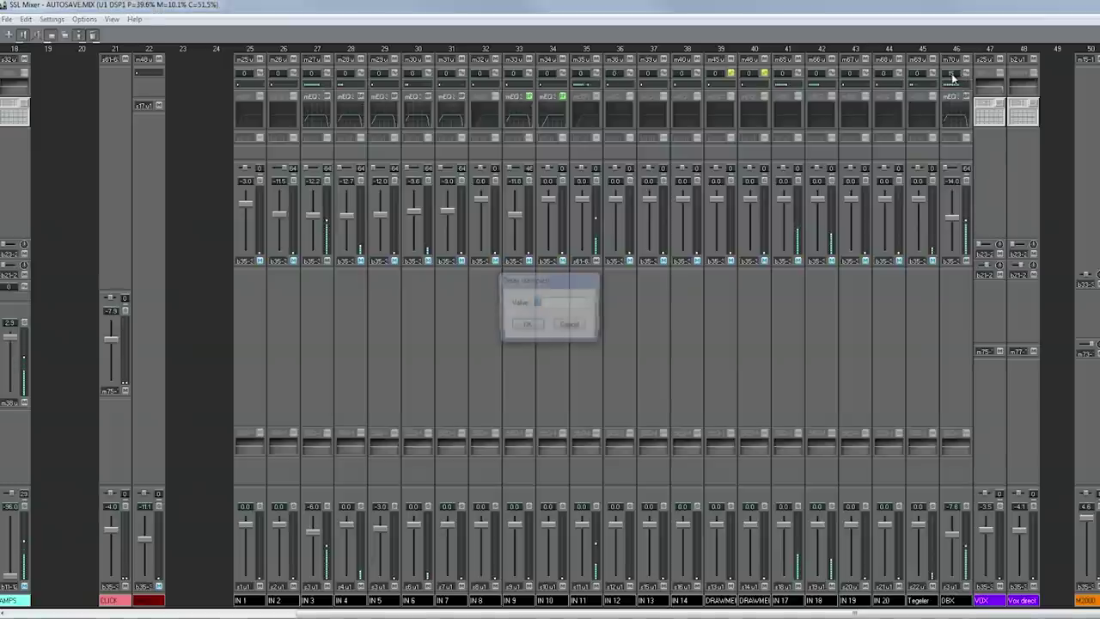
{"action": "key", "text": "Return"}
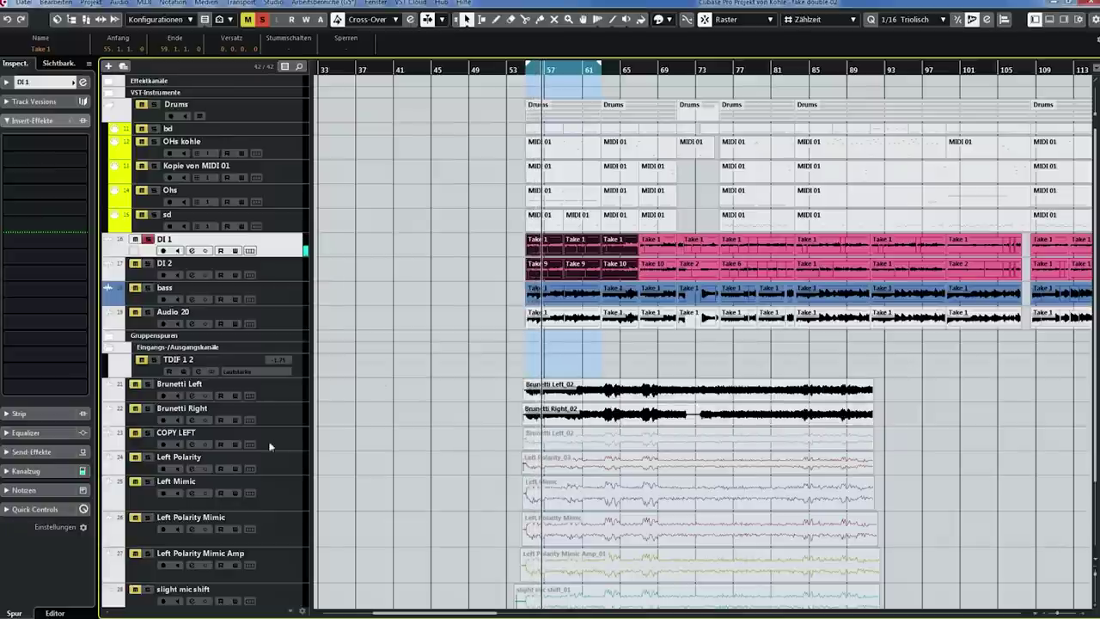
- Select the Brunetti Left and Brunetti Right tracks, mute the Brunetti Right clip and unmute the clip on COPY LEFT
{"action": "left_click", "coordinate": [293, 393]}
{"action": "left_click", "coordinate": [290, 413], "text": "shift"}
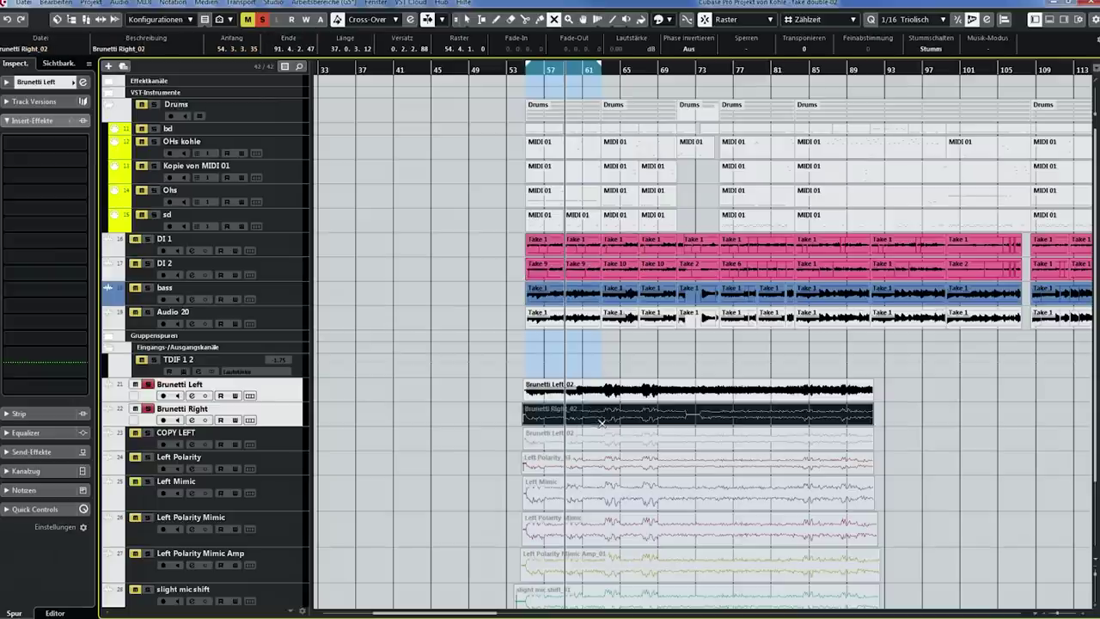
{"action": "scroll", "coordinate": [602, 423], "scroll_direction": "down", "scroll_amount": 4}
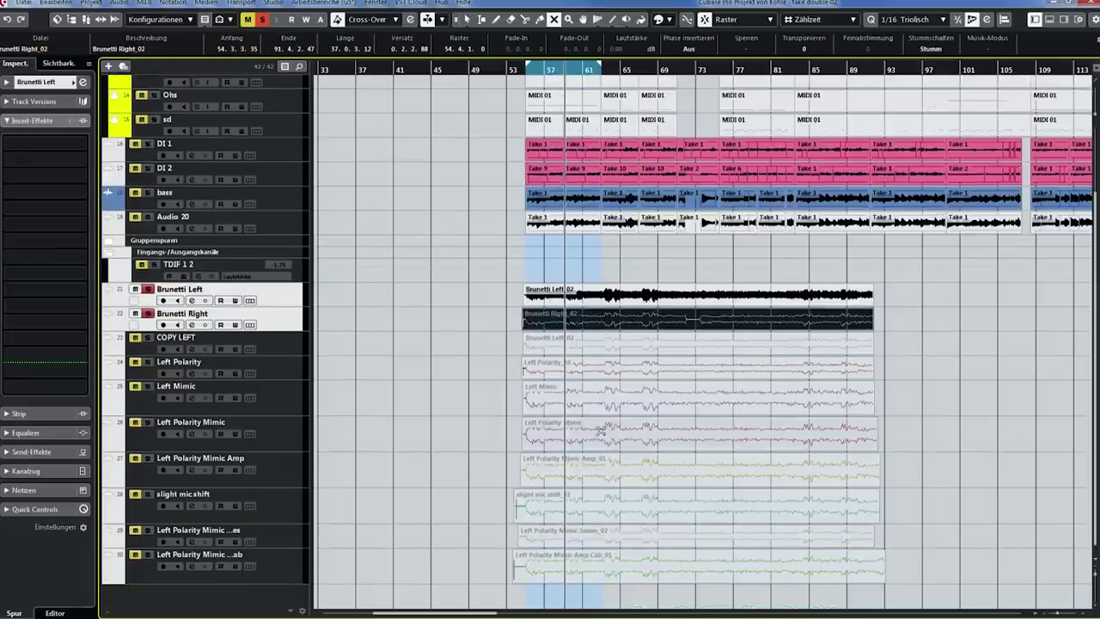
{"action": "left_click", "coordinate": [586, 347]}
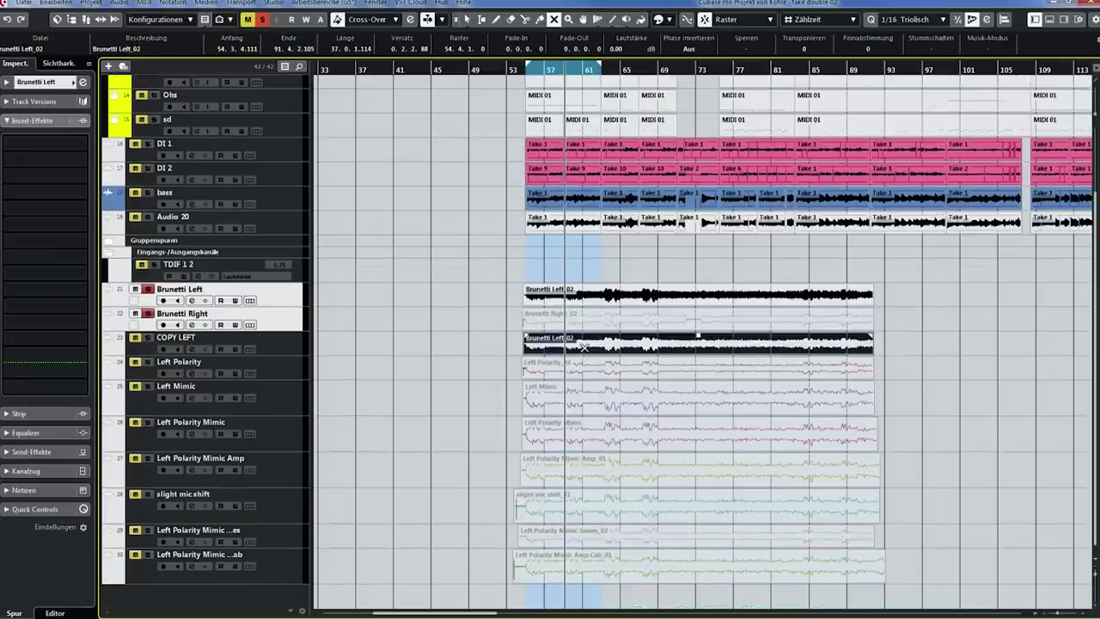
- Check the pan settings of the Brunetti Left and COPY LEFT tracks
{"action": "left_click", "coordinate": [281, 301]}
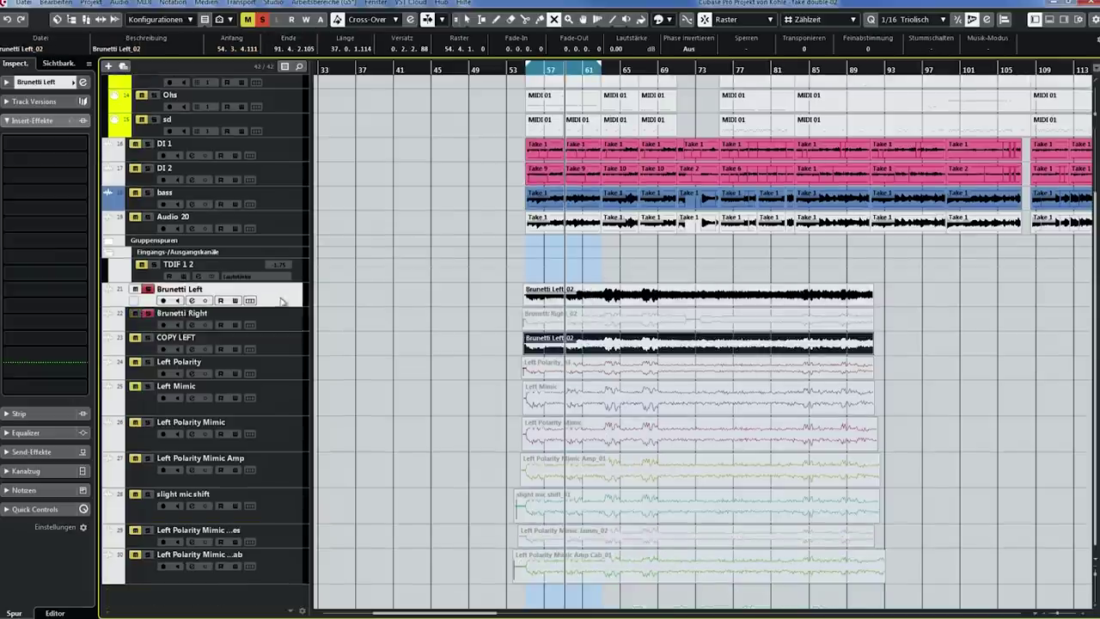
{"action": "left_click", "coordinate": [10, 82]}
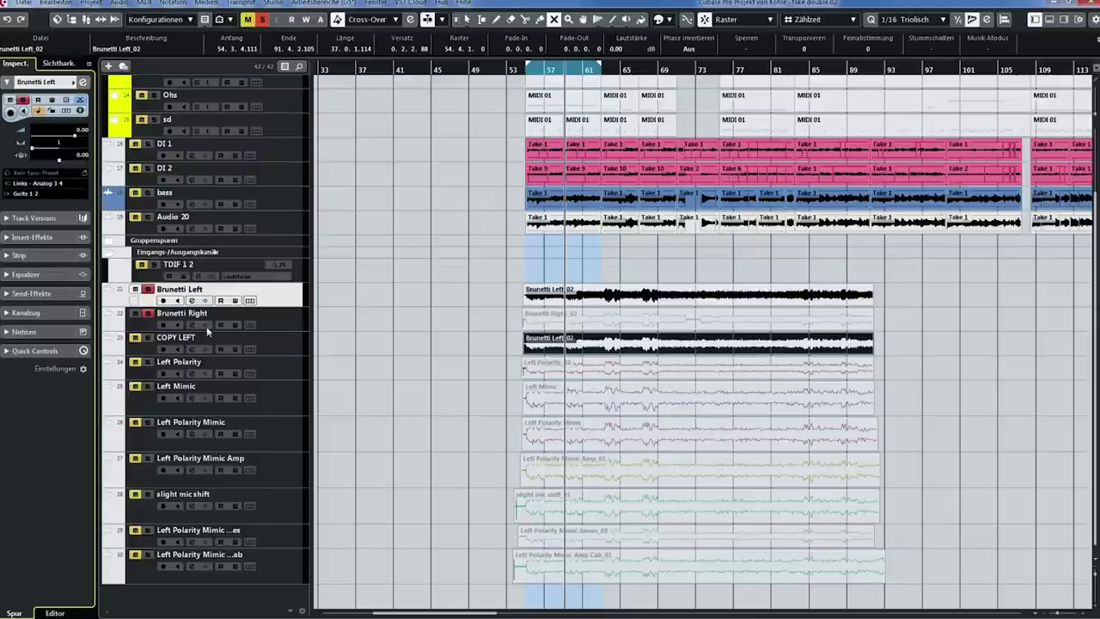
{"action": "left_click", "coordinate": [277, 348]}
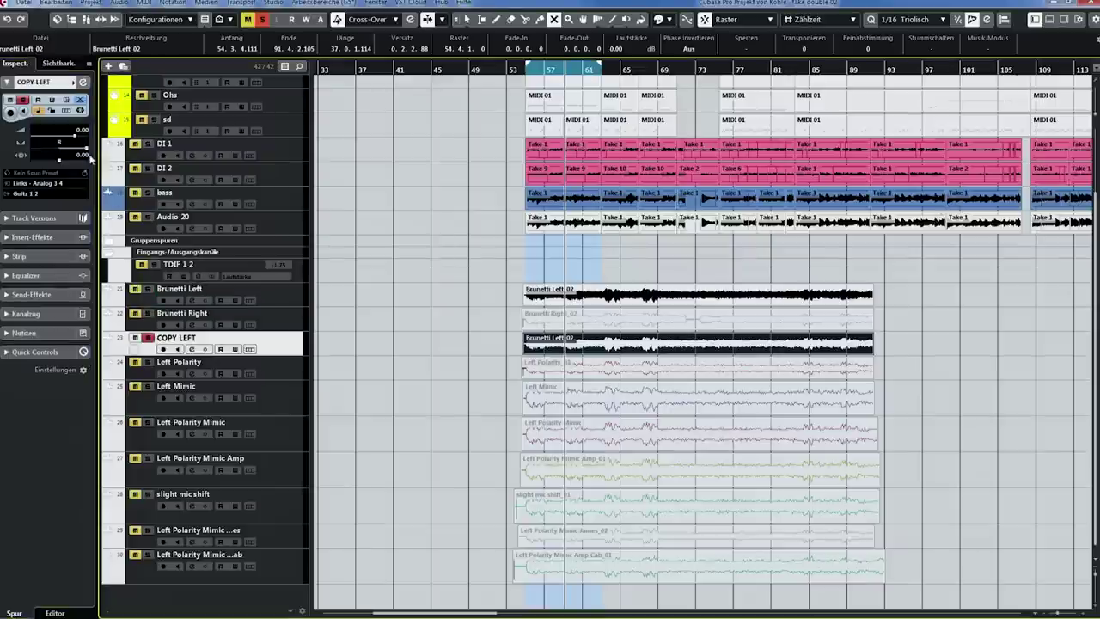
- Mute the clip on COPY LEFT and unmute the Brunetti Right clip to play the real double
{"action": "left_click", "coordinate": [484, 346]}
{"action": "left_click", "coordinate": [553, 346]}
{"action": "key", "text": "h"}
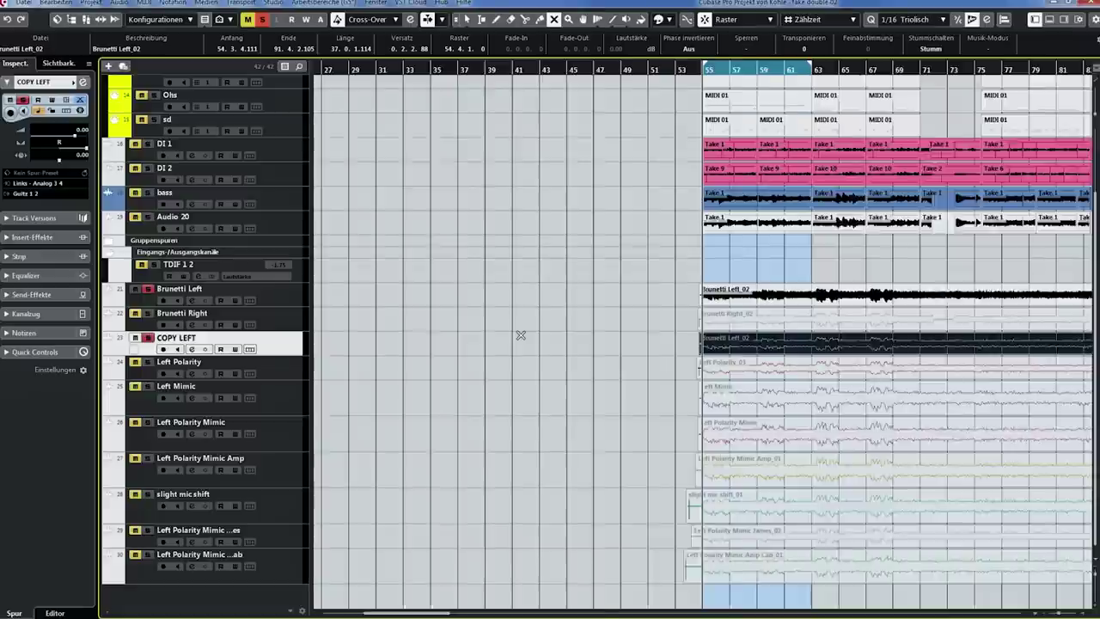
{"action": "key", "text": "h"}
{"action": "scroll", "coordinate": [602, 293], "scroll_direction": "right", "scroll_amount": 5}
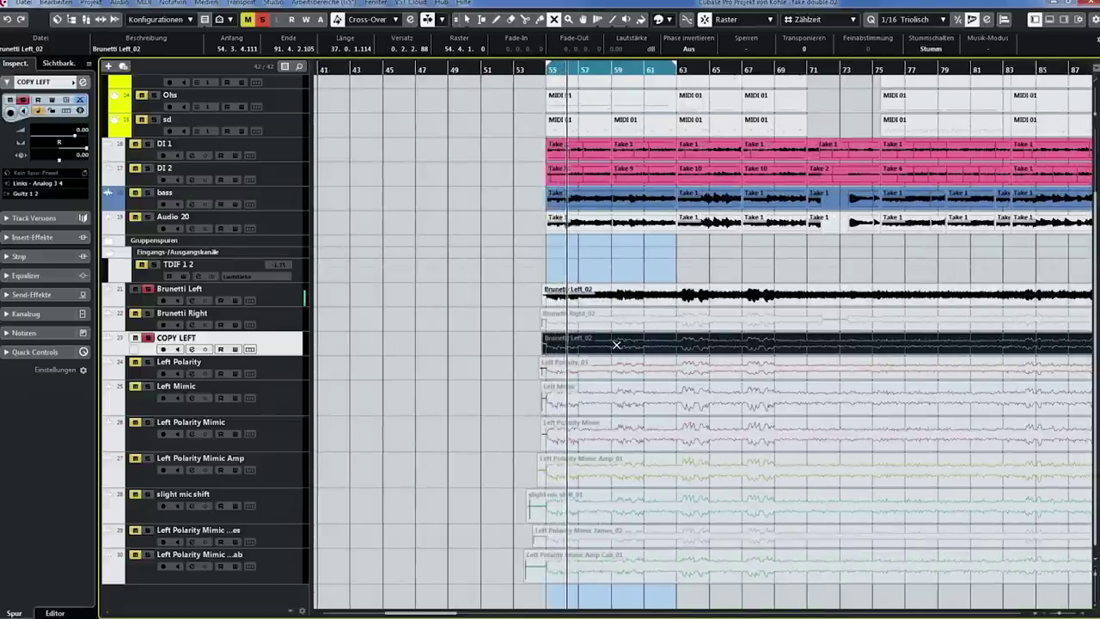
{"action": "key", "text": "f"}
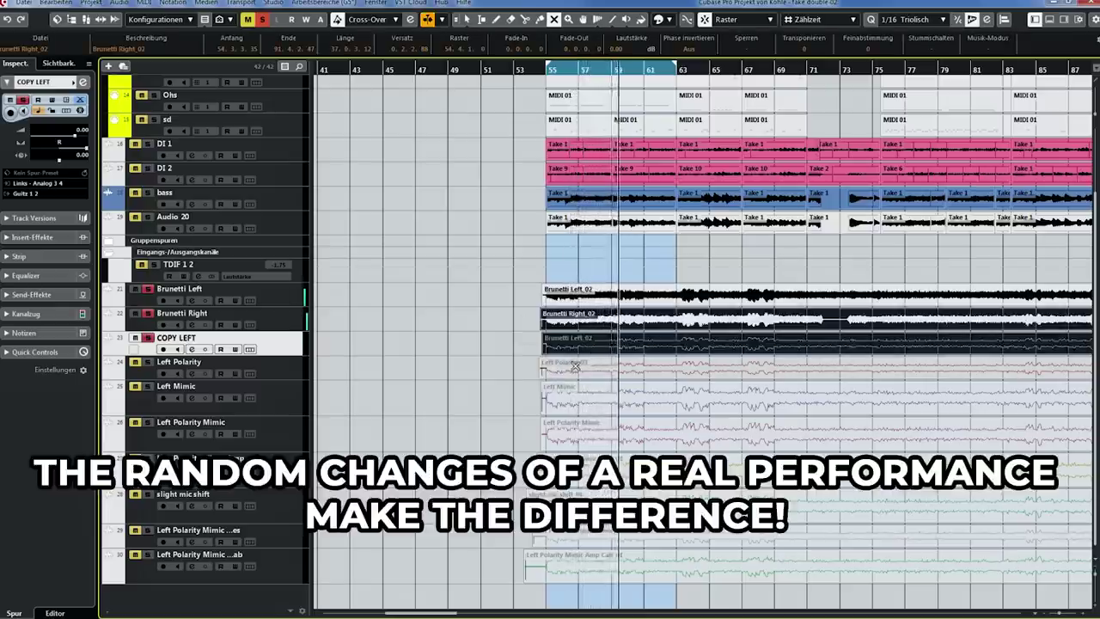
- Mute the Brunetti Right clip and toggle the mute of the fake-double clips below it in turn for comparison
{"action": "left_click", "coordinate": [600, 318]}
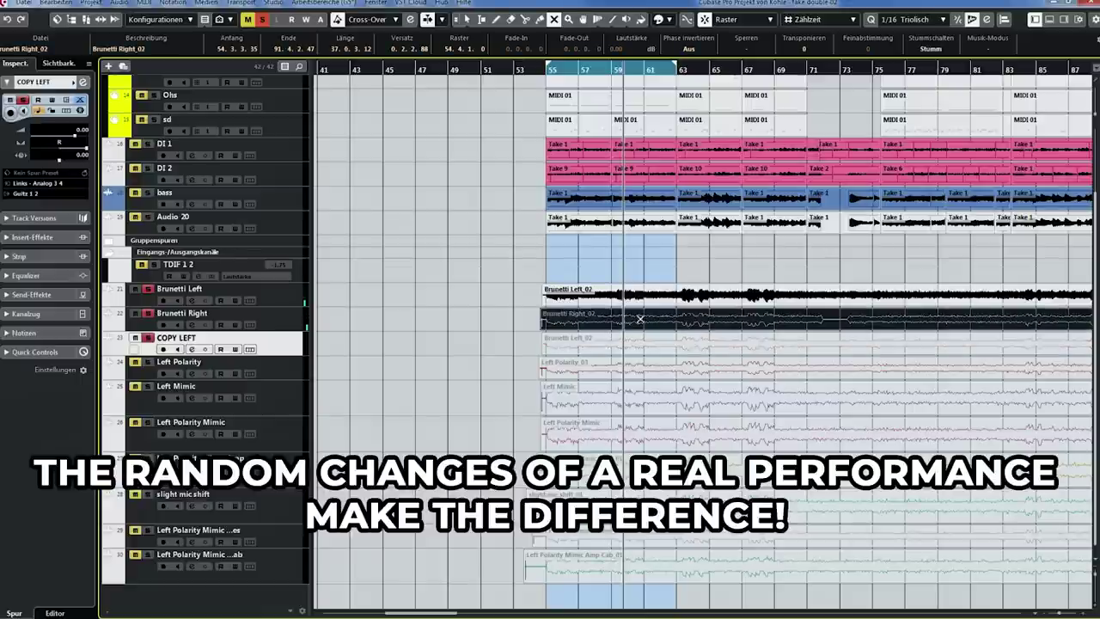
{"action": "key", "text": "1"}
{"action": "left_click", "coordinate": [614, 369]}
{"action": "left_click", "coordinate": [612, 398]}
{"action": "left_click", "coordinate": [610, 432]}
{"action": "left_click", "coordinate": [608, 469]}
{"action": "left_click", "coordinate": [604, 514]}
{"action": "left_click", "coordinate": [608, 540]}
{"action": "left_click", "coordinate": [608, 564]}
{"action": "left_click", "coordinate": [612, 318]}
{"action": "left_click", "coordinate": [615, 344]}
{"action": "left_click", "coordinate": [617, 366]}
{"action": "left_click", "coordinate": [614, 392]}
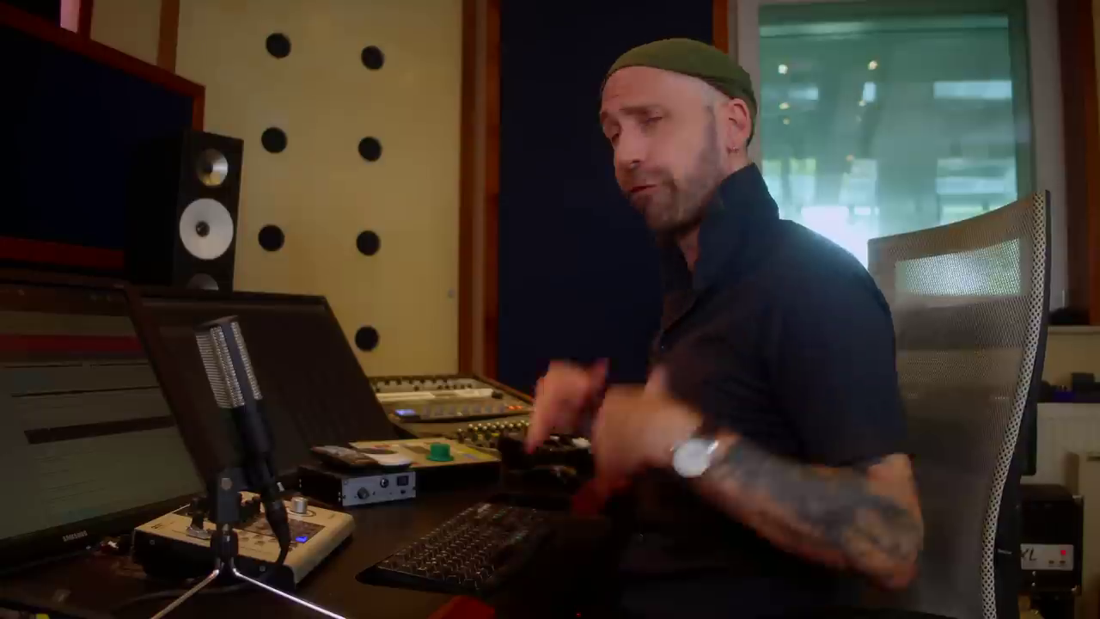